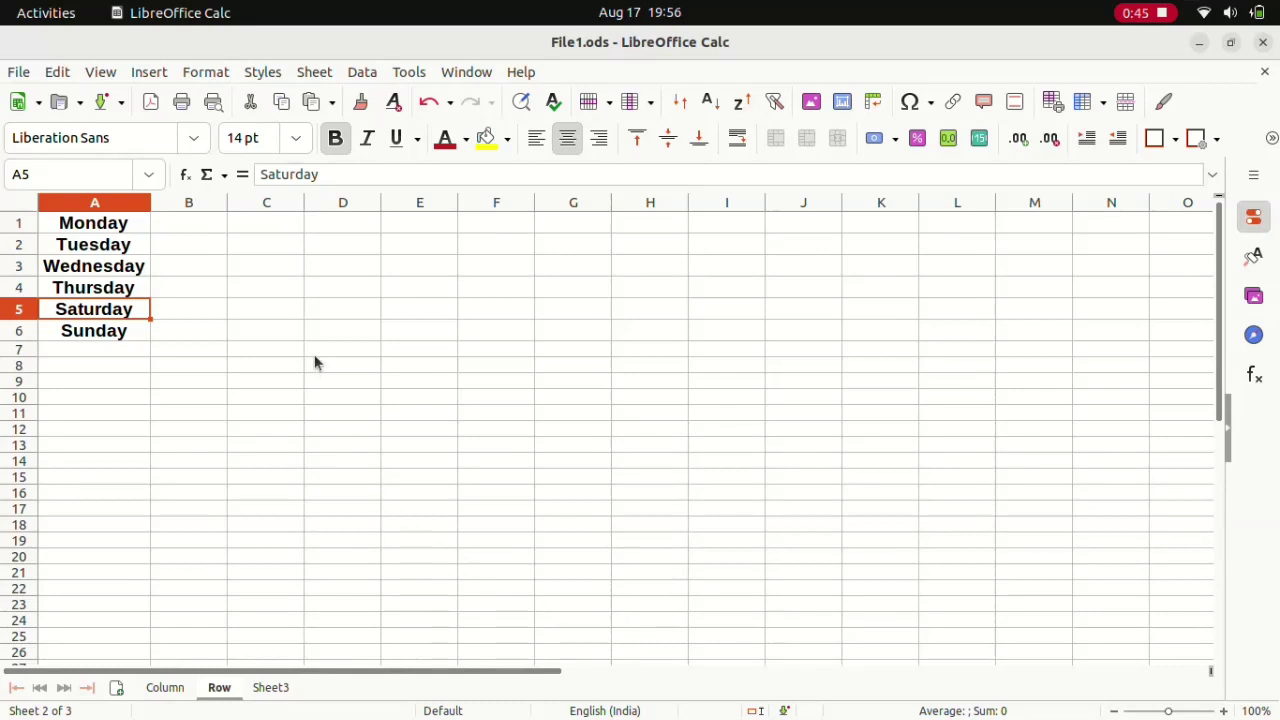
Step down the day list from its start to Thursday
left_click(130, 229)
key("Down")
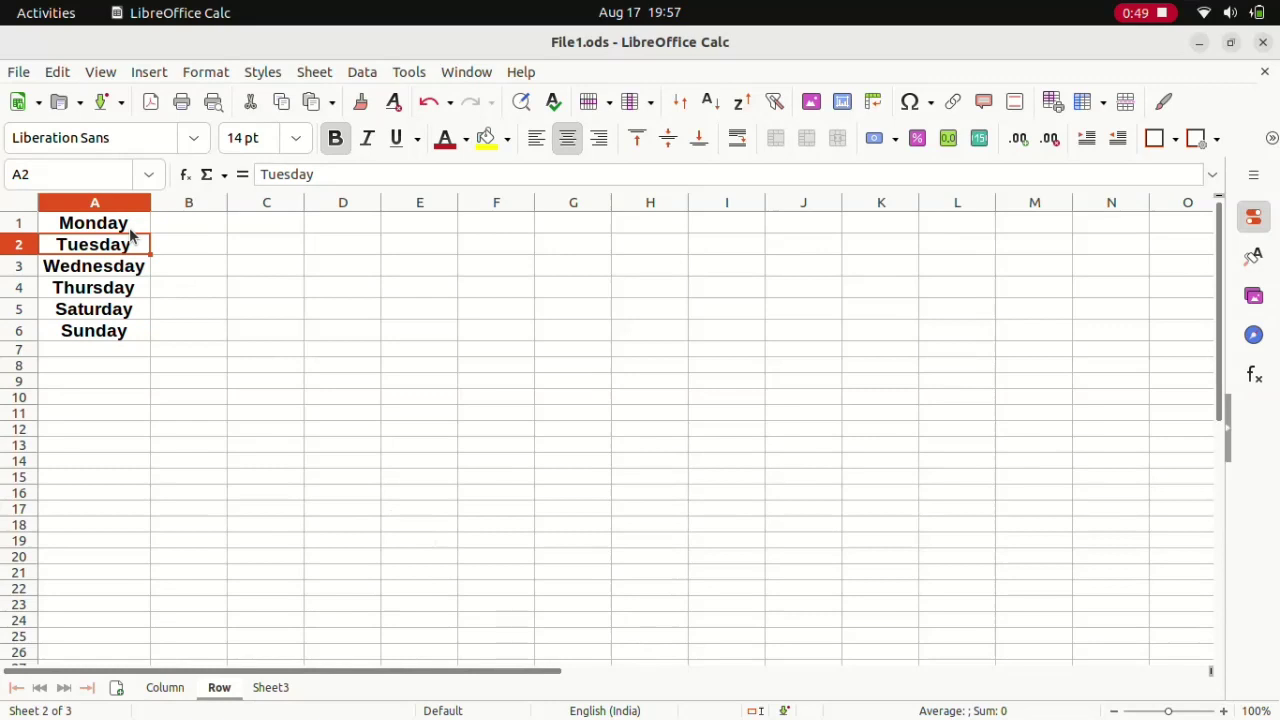
key("Down")
key("Down")
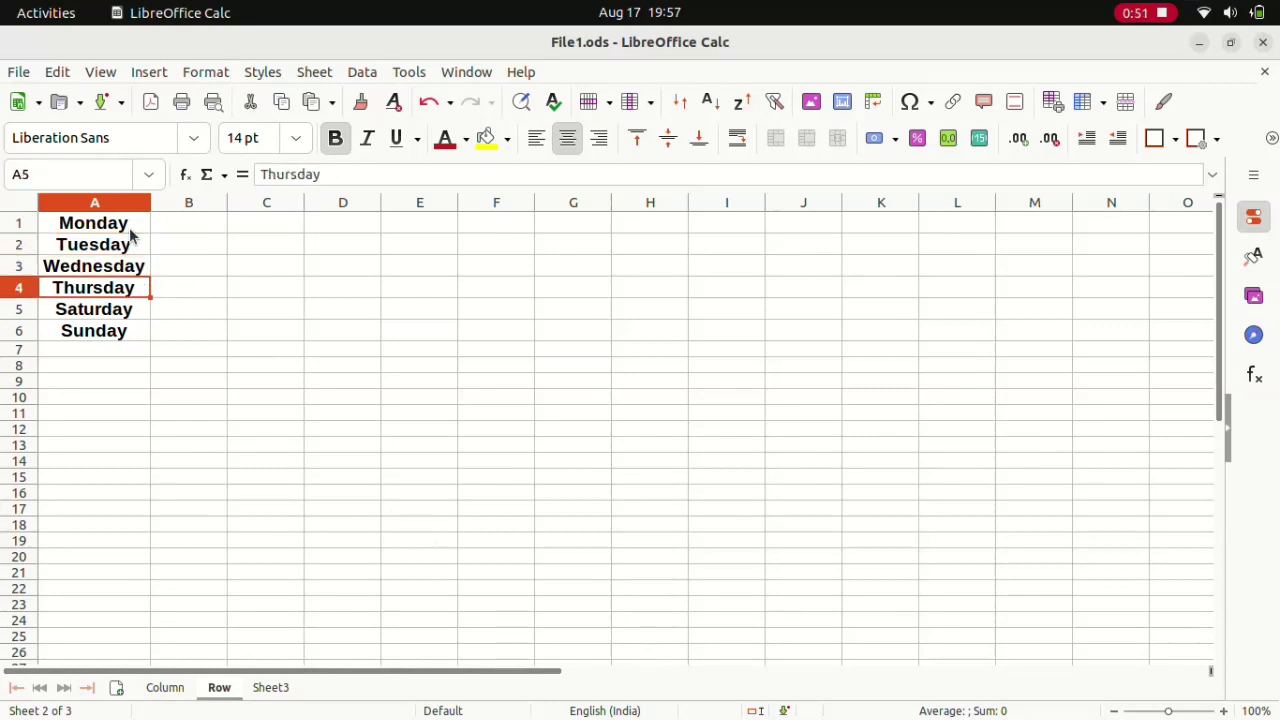
key("Down")
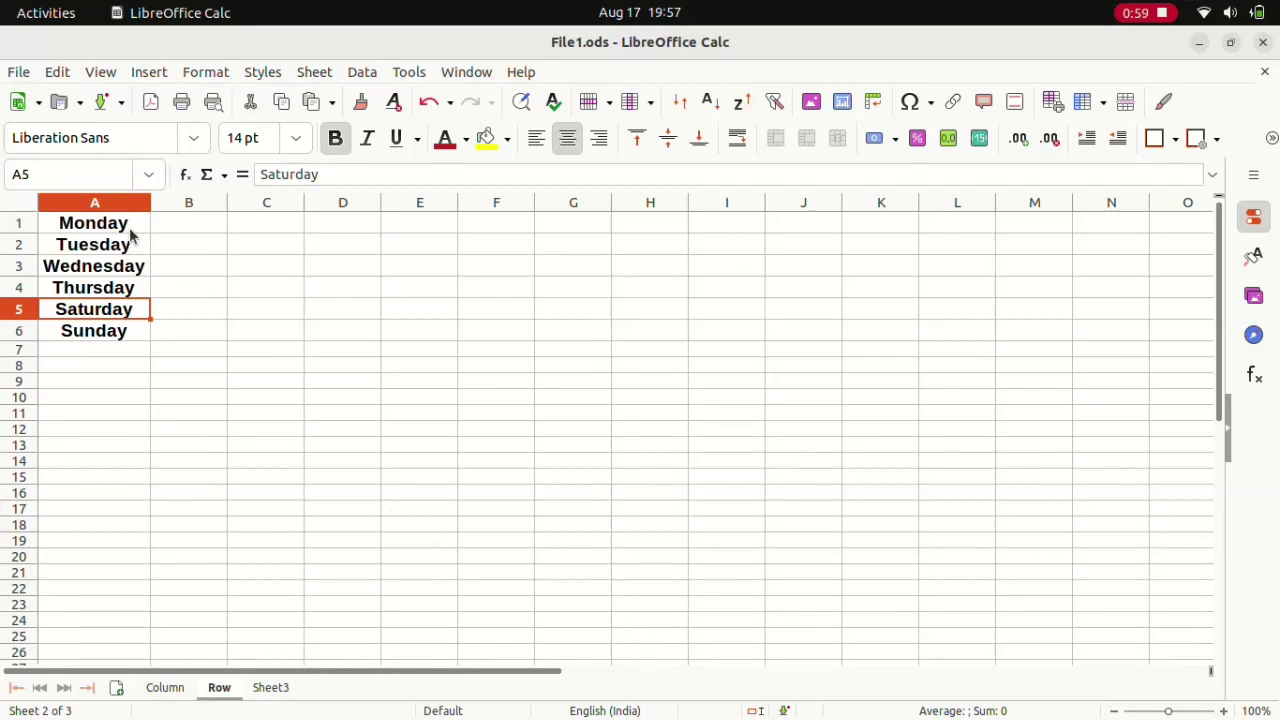
left_click(233, 443)
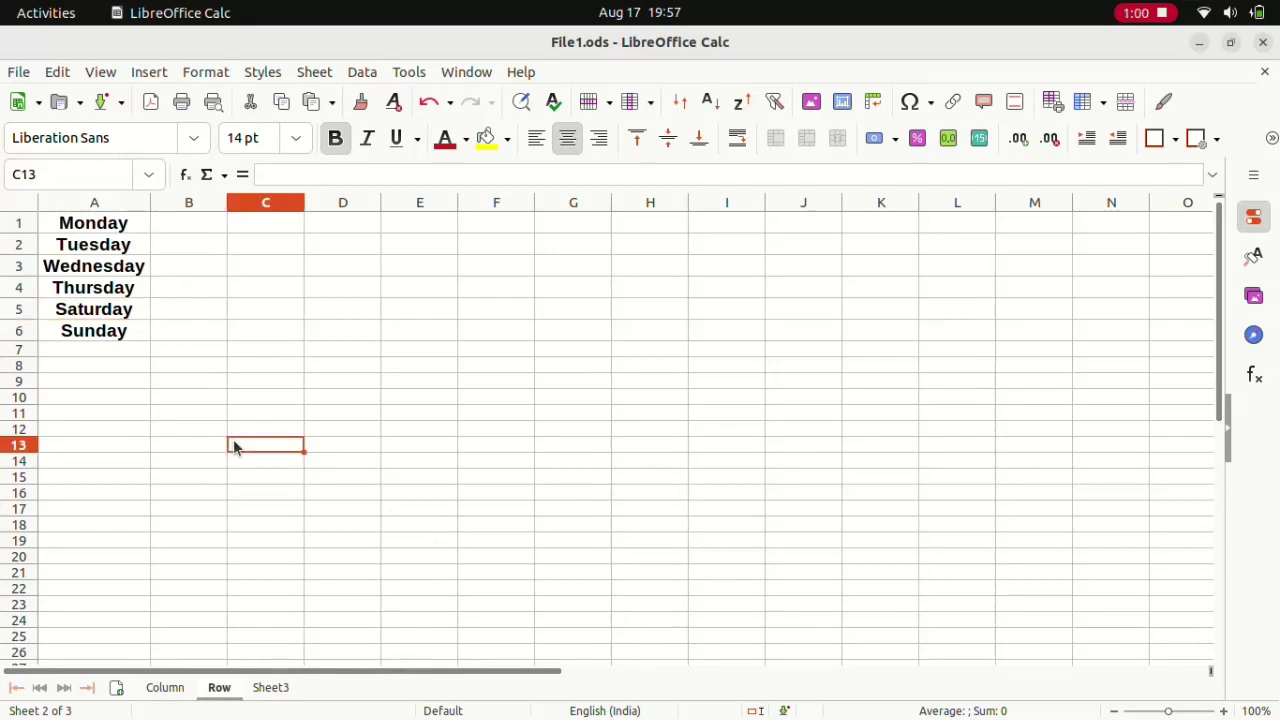
Insert a blank row at row 5, above Saturday, and select cell A5
left_click(28, 312)
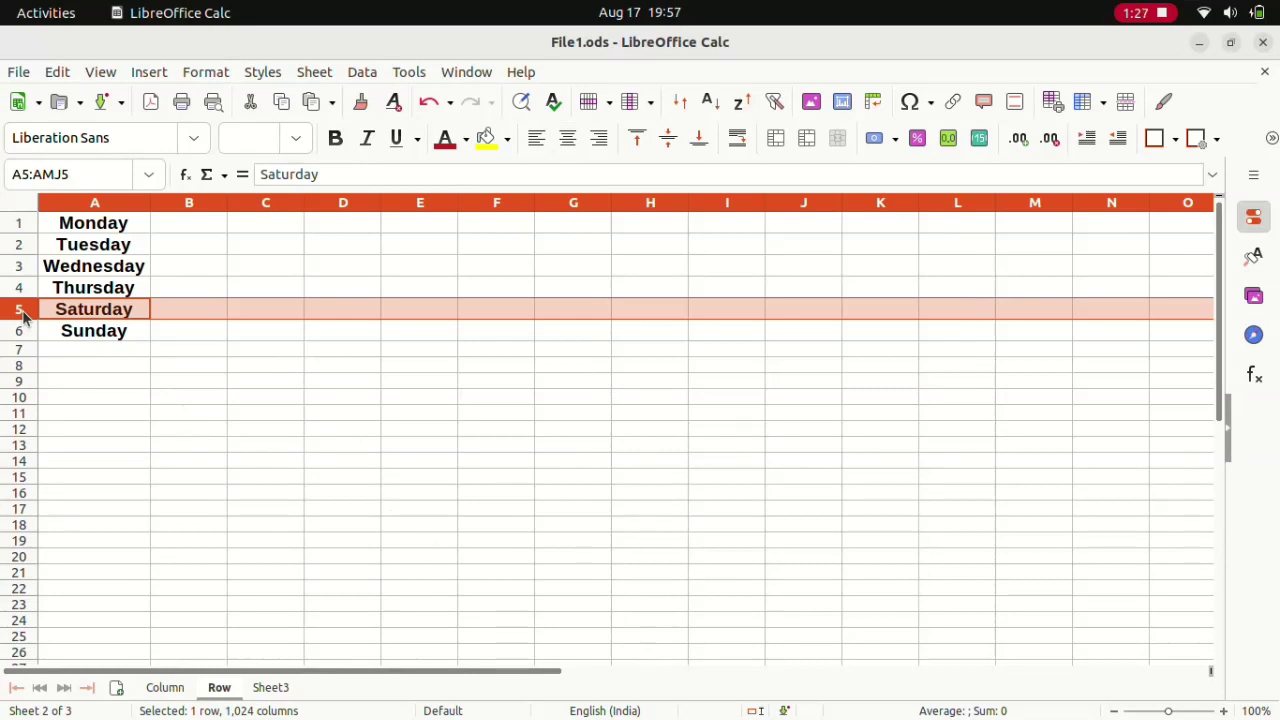
key("shift+F10")
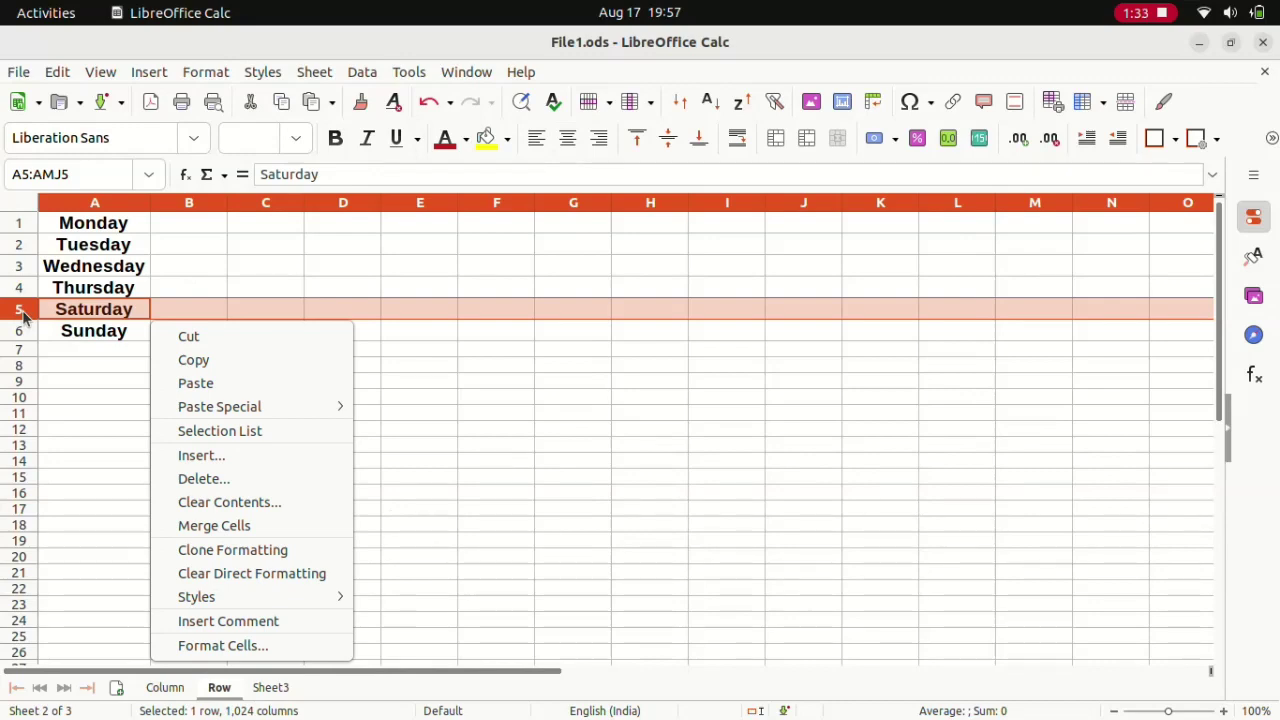
left_click(211, 456)
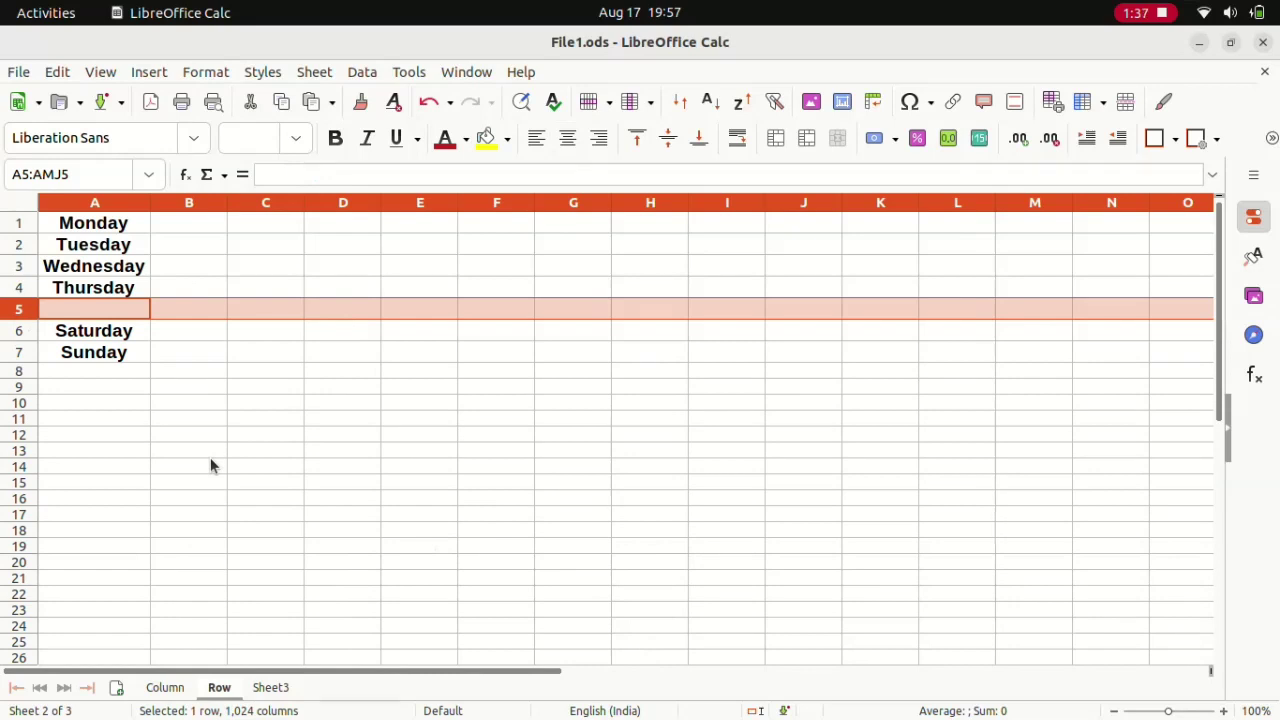
left_click(118, 313)
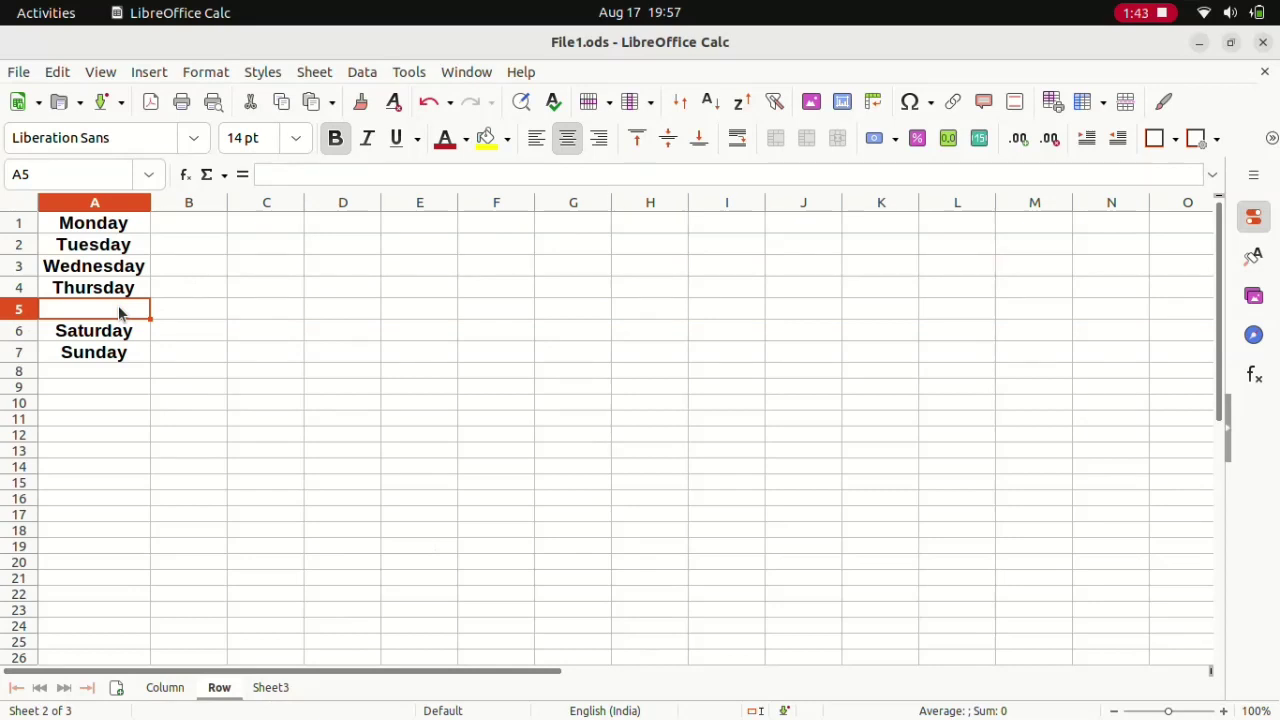
Enter Friday in A5, then switch to the Column sheet's multiplication table
type("Fr")
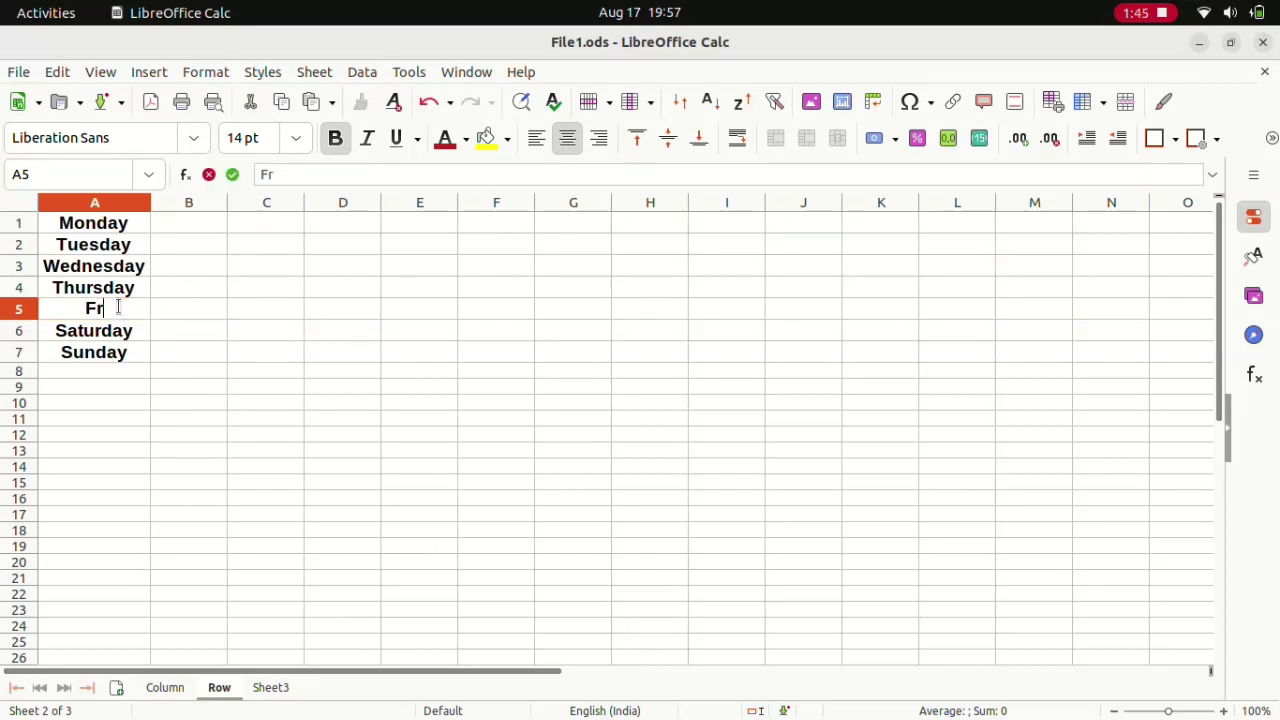
type("iday")
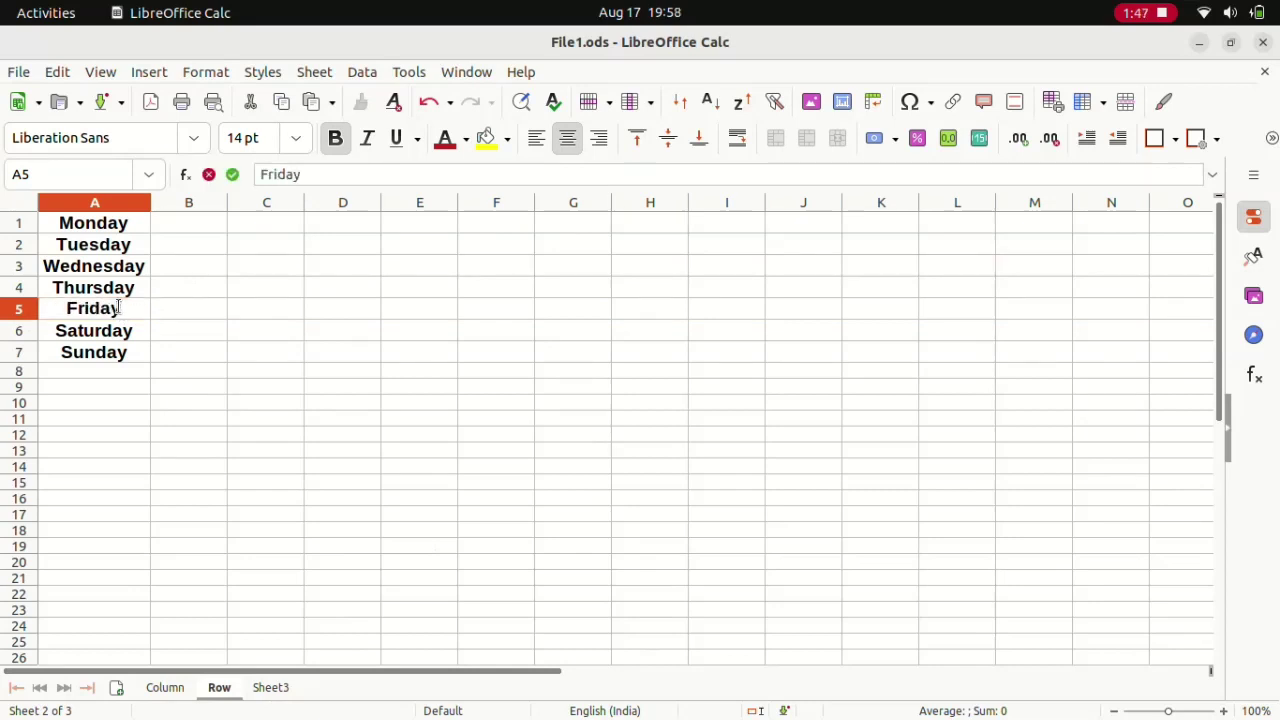
left_click(140, 386)
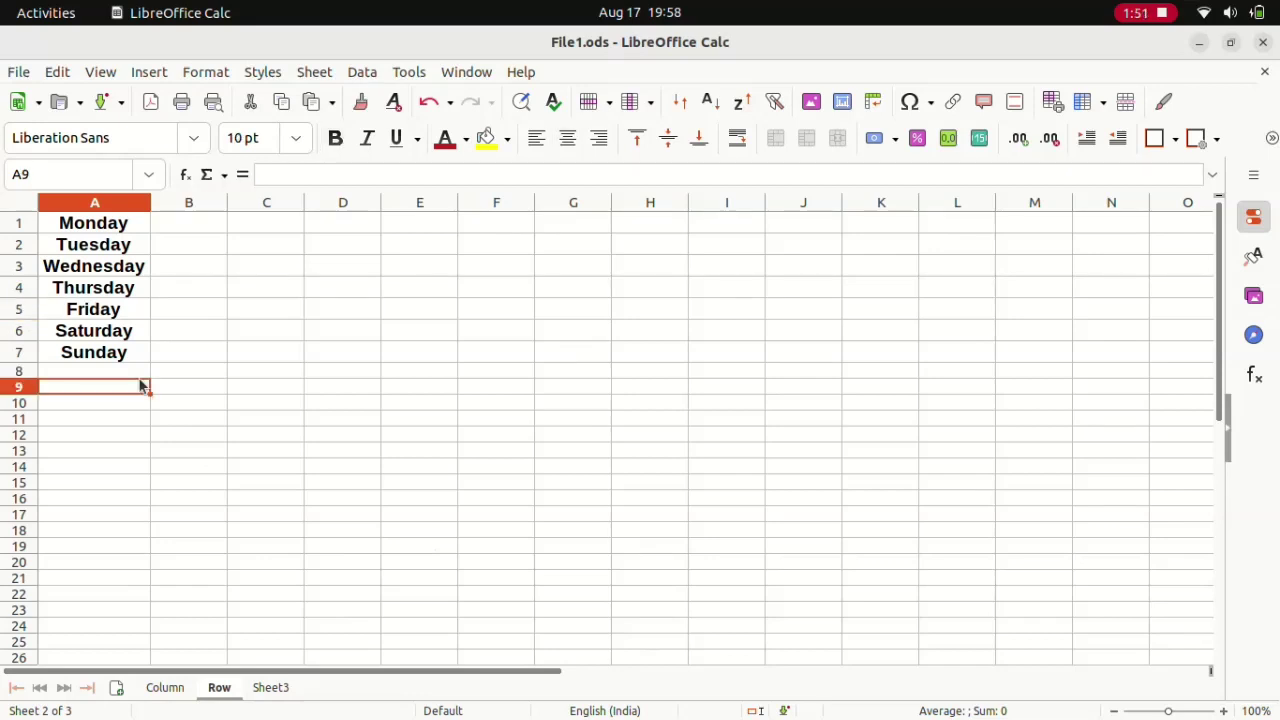
left_click(165, 688)
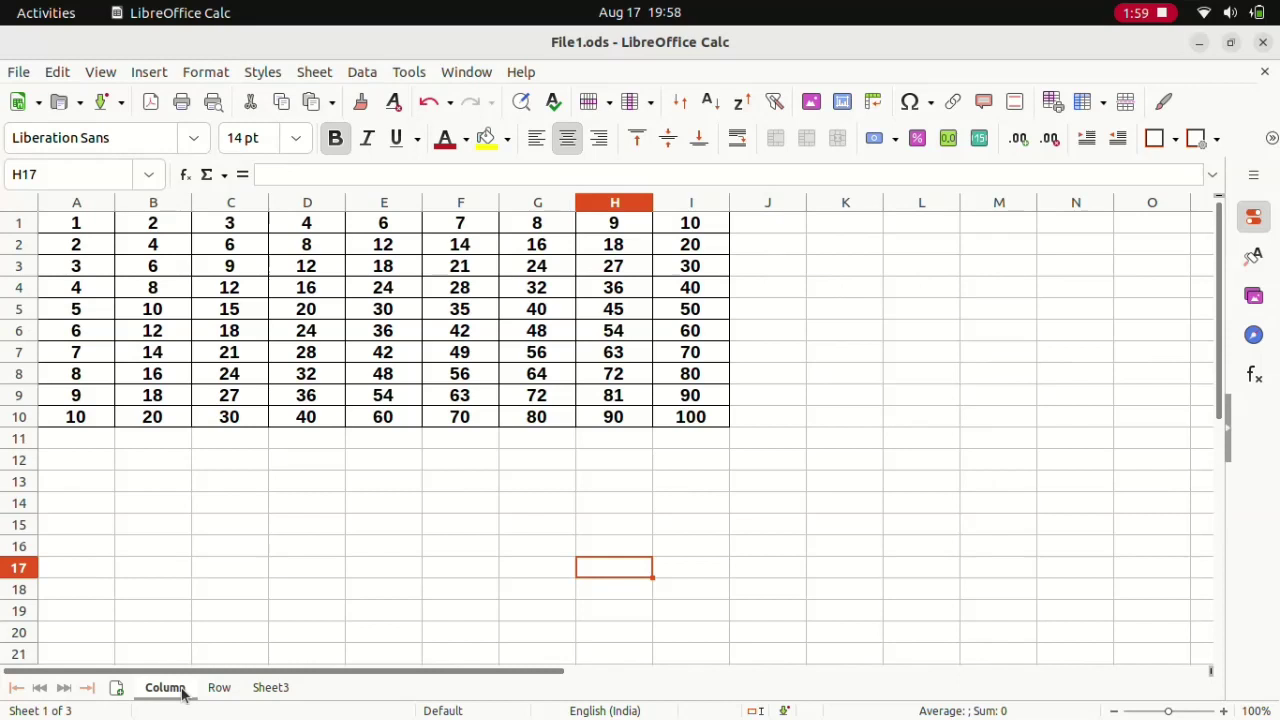
left_click(77, 206)
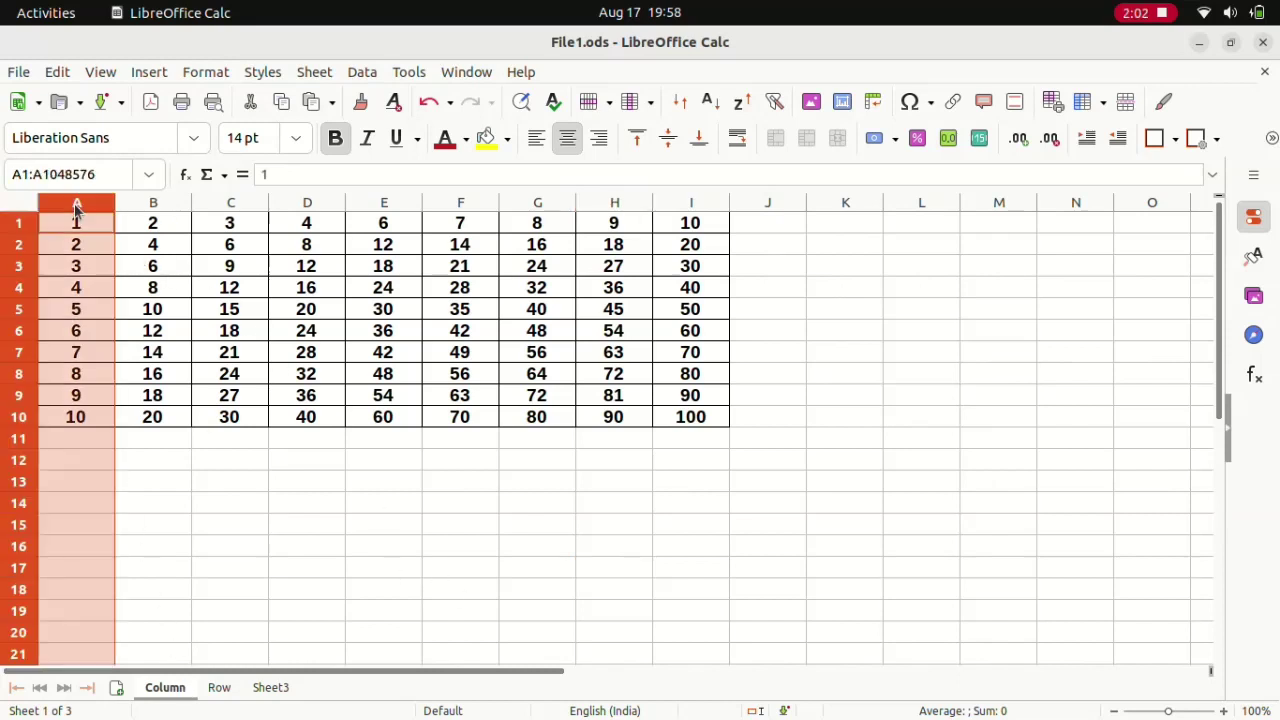
left_click(152, 204)
left_click(229, 204)
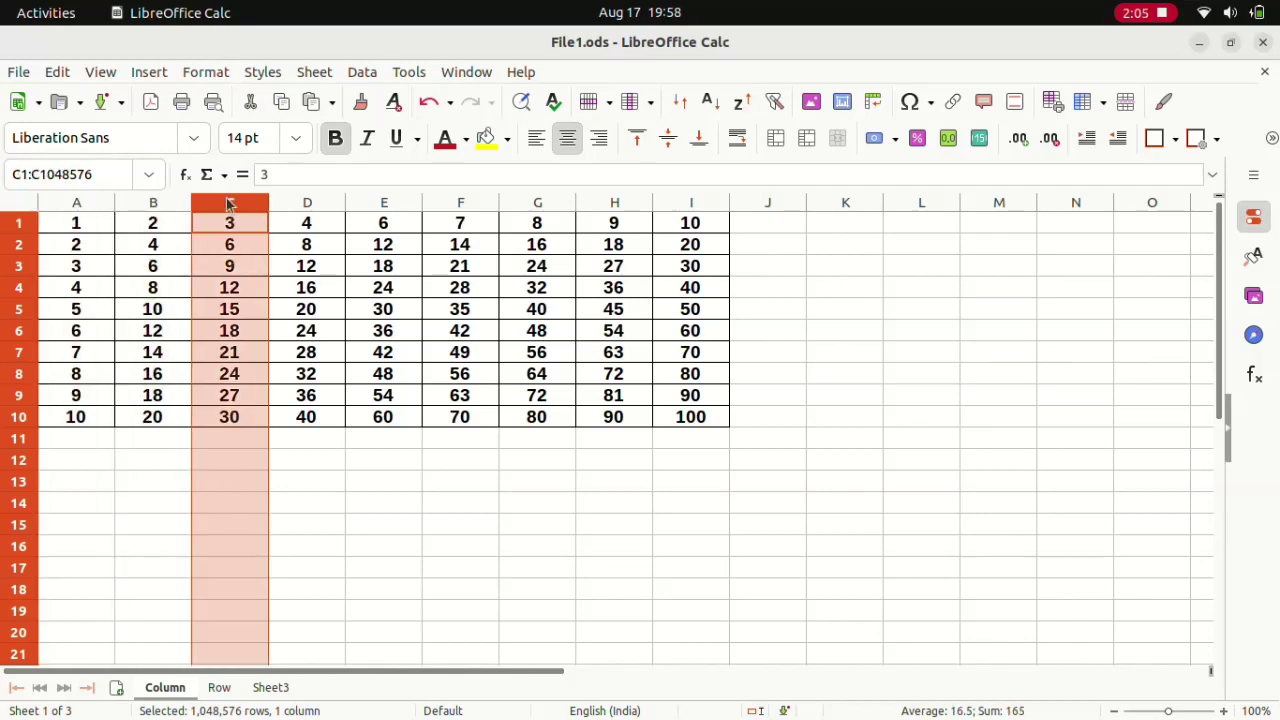
left_click(323, 203)
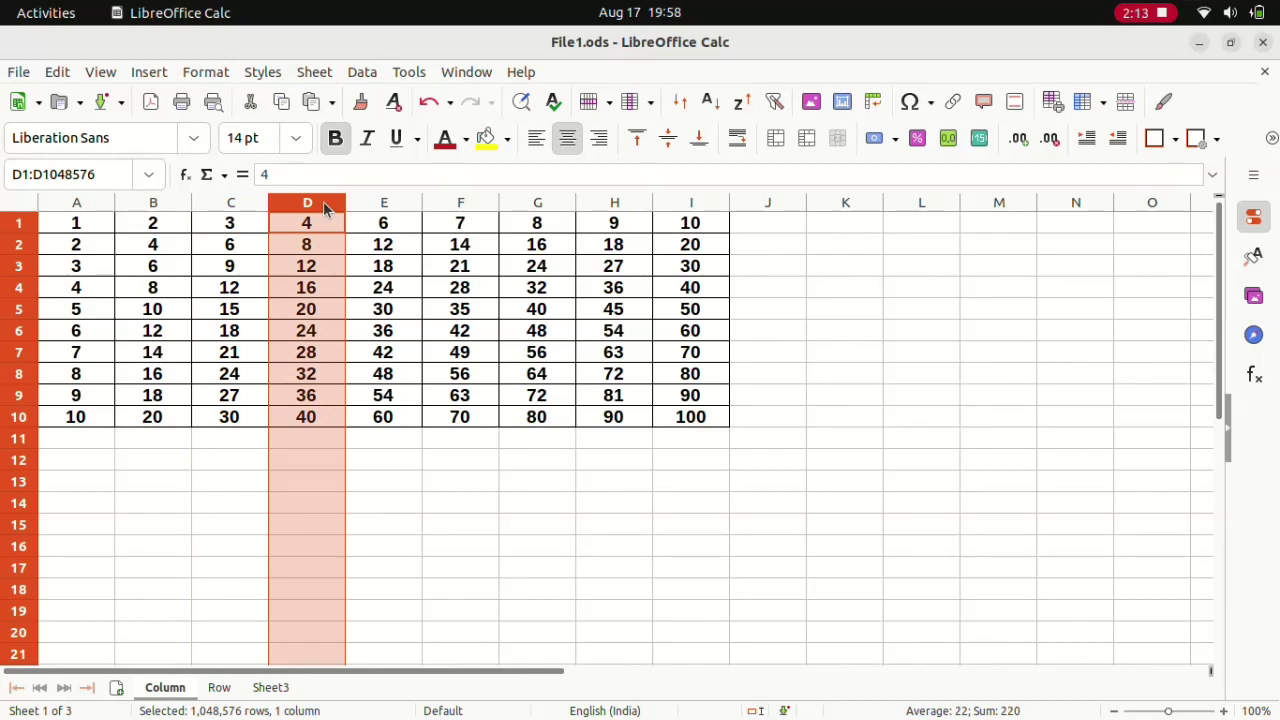
left_click(370, 204)
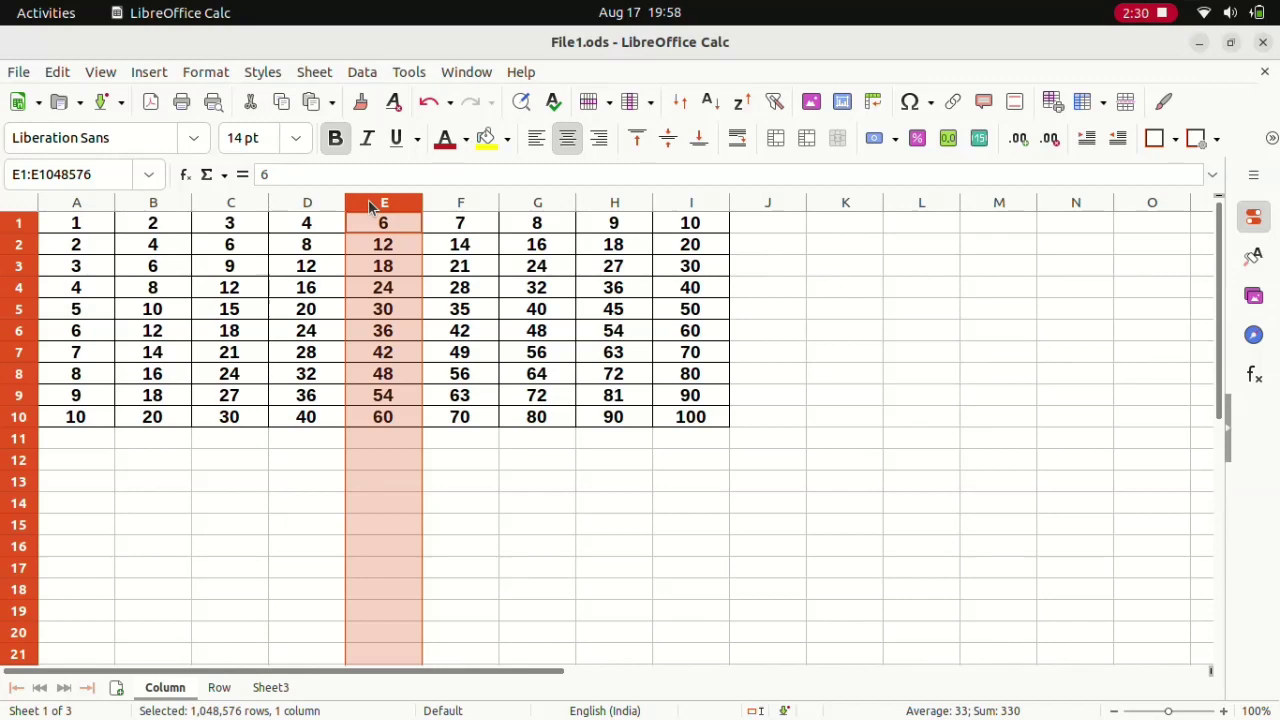
Insert a blank column E before the 6 column and enter 5 in E1
key("shift+F10")
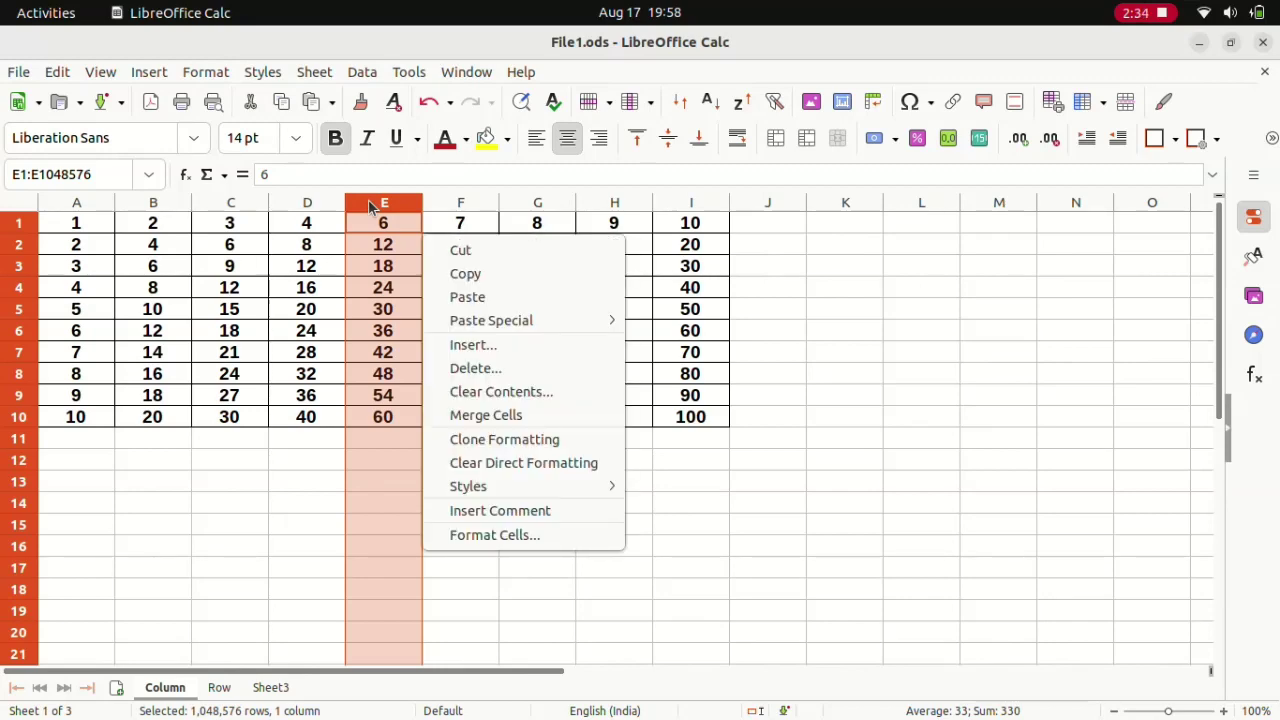
left_click(465, 347)
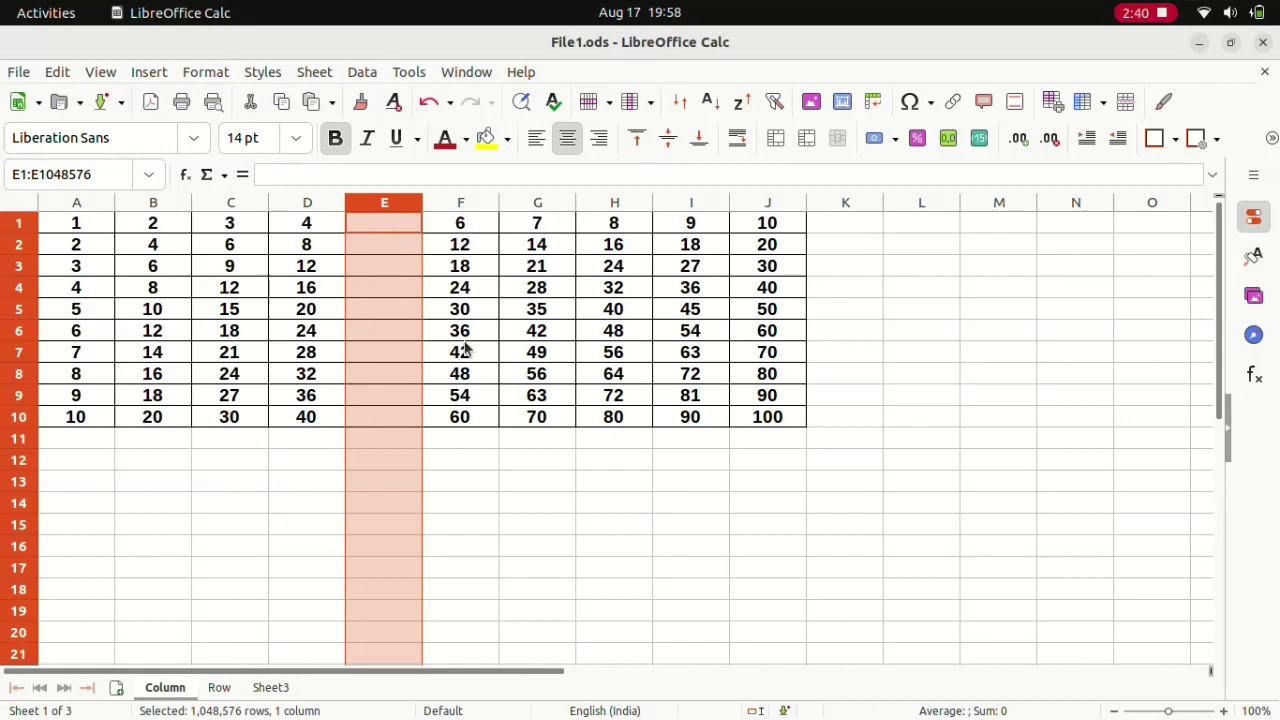
left_click(405, 245)
left_click(408, 228)
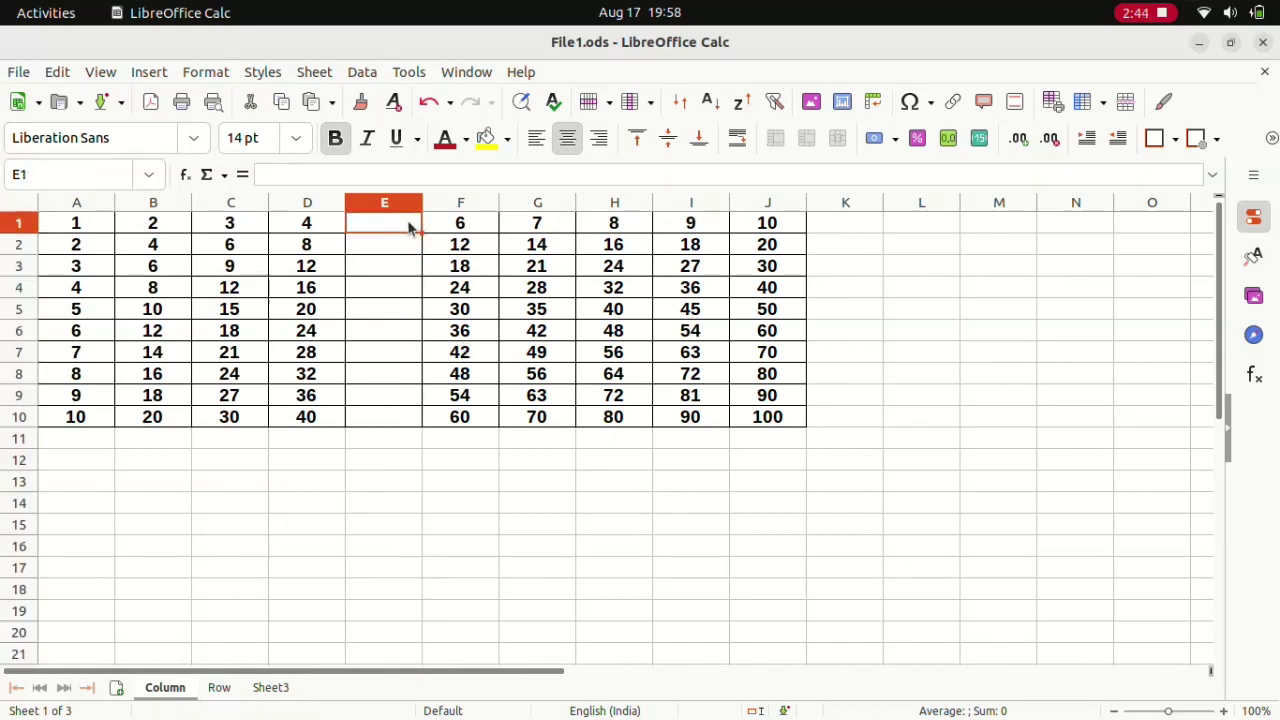
type("5")
key("Return")
Enter 10 in E2 and fill the series down to 50 in E10
type("1")
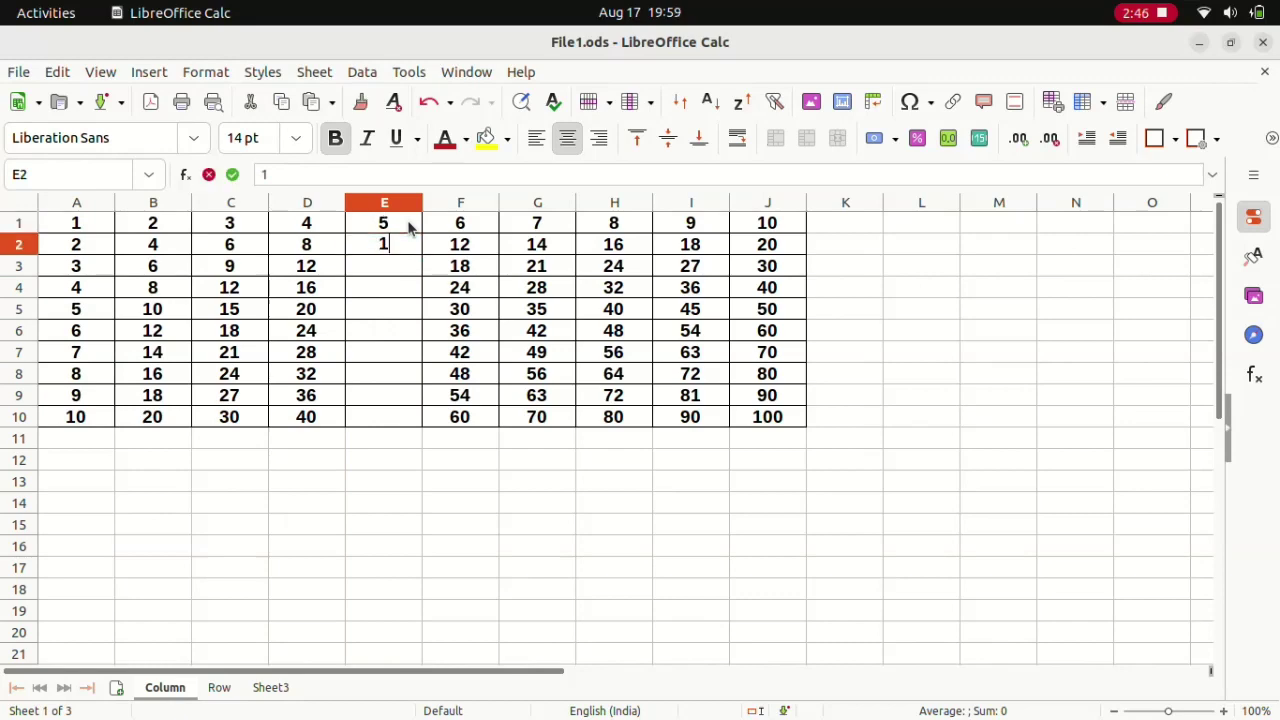
type("0")
left_click(387, 291)
key("Up")
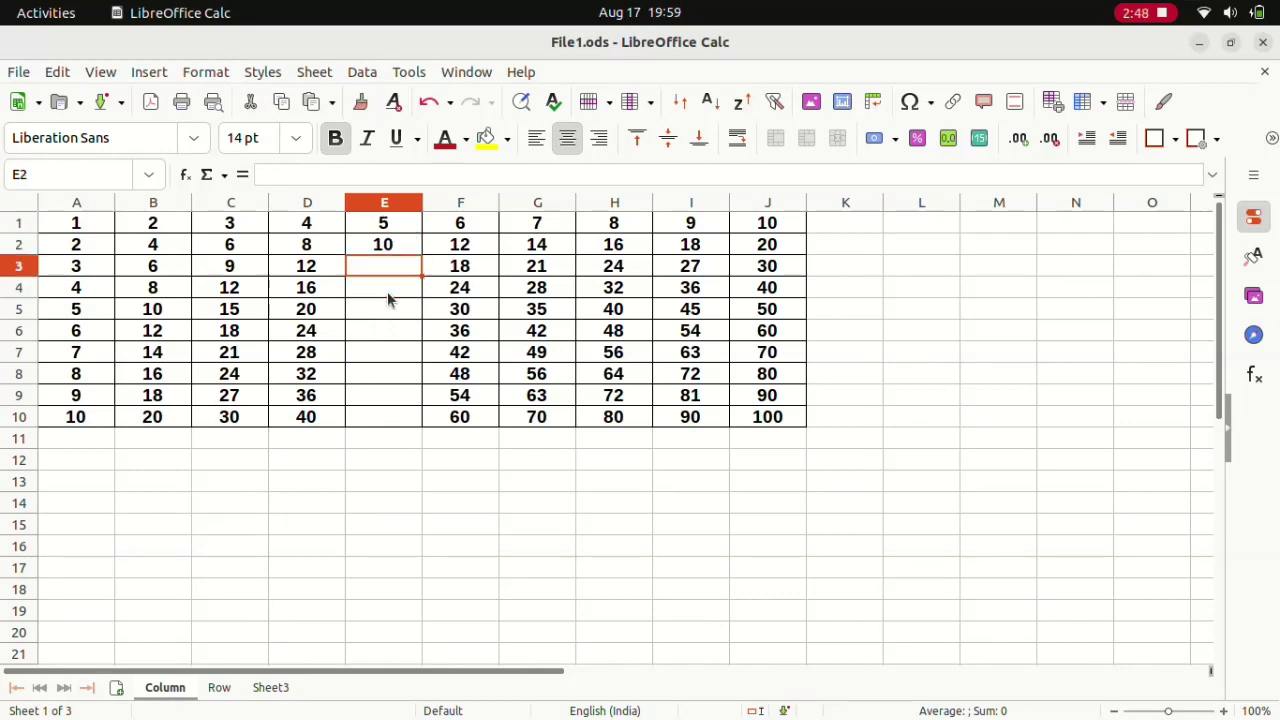
key("Up")
key("Up")
key("shift+Down")
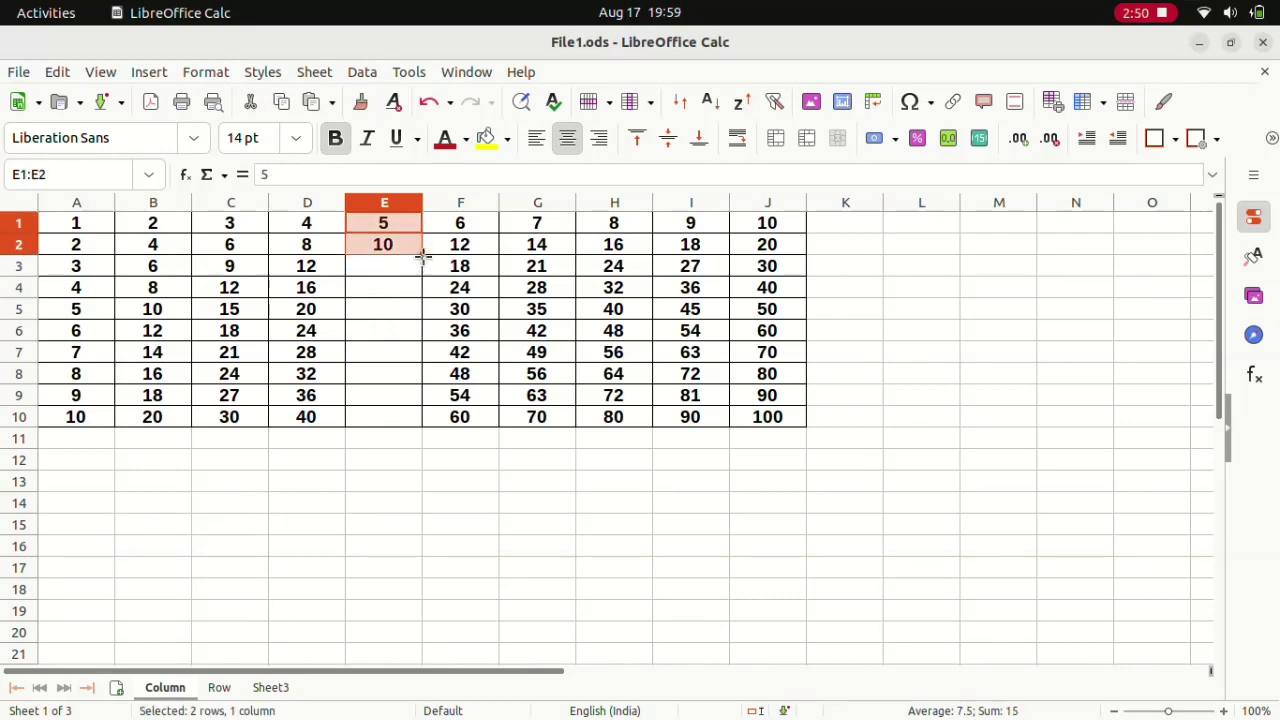
left_click_drag(423, 257, 431, 430)
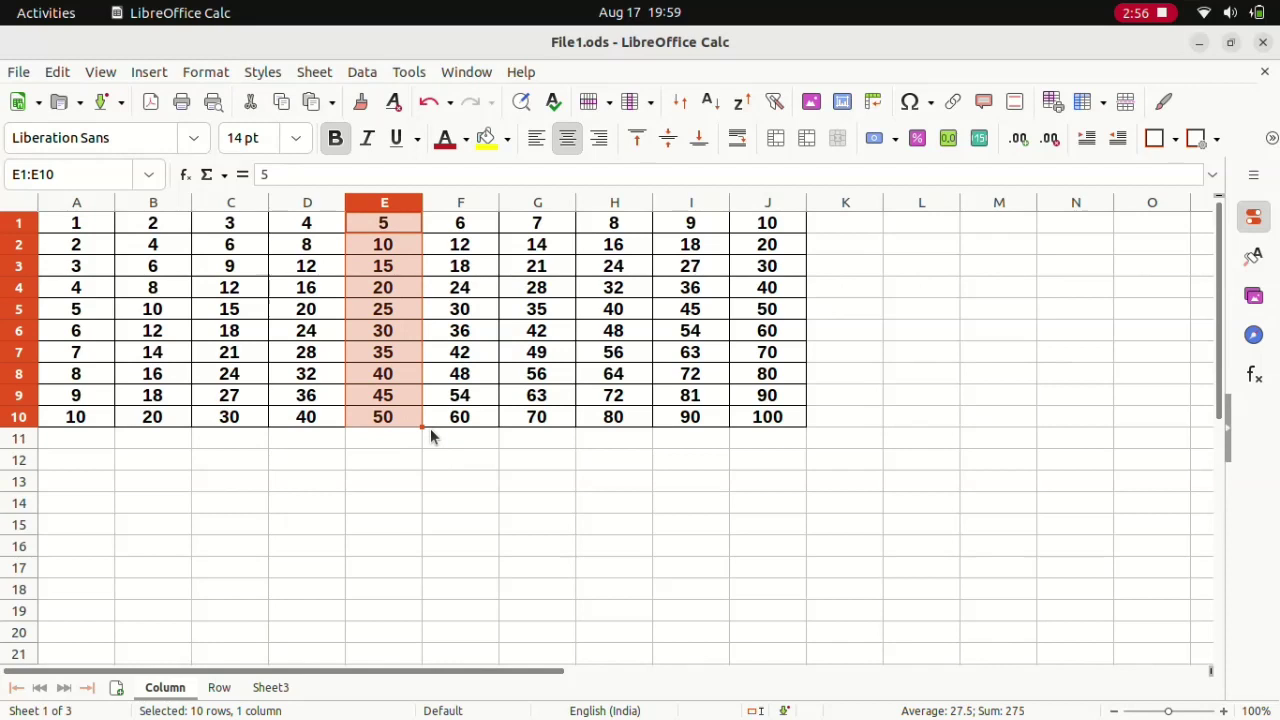
left_click(423, 484)
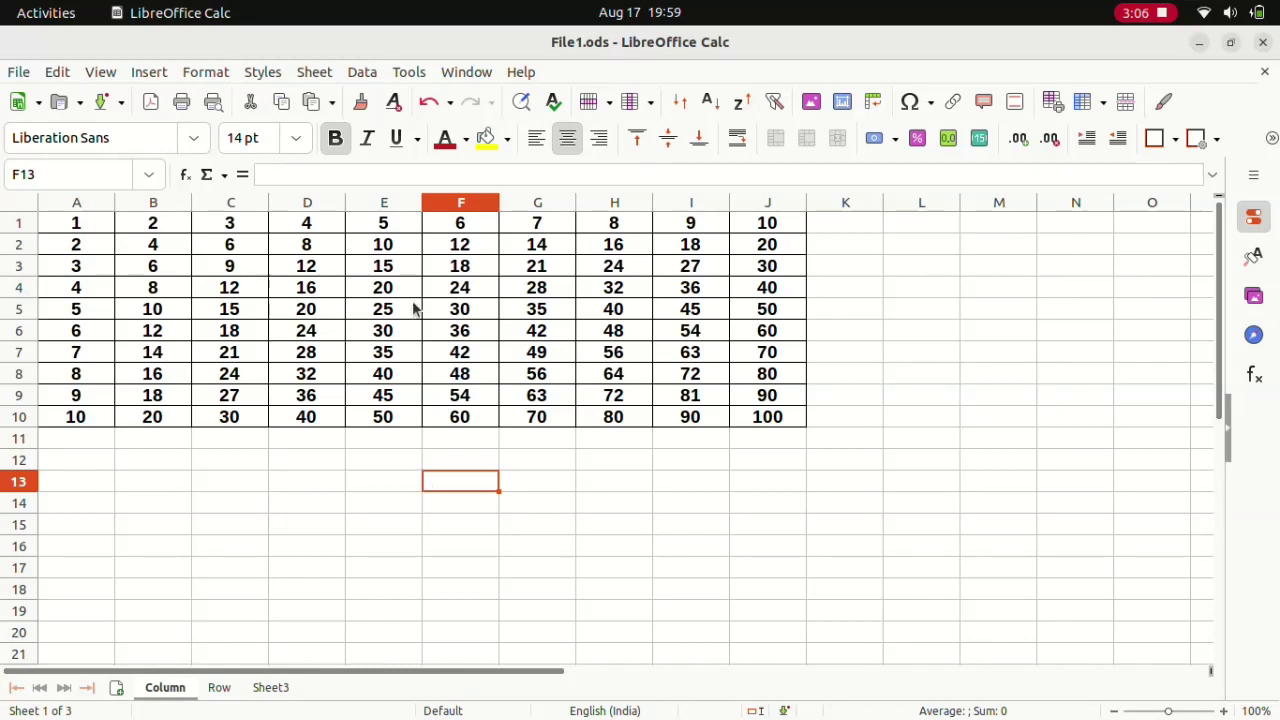
Delete column D, the multiples of 4, then return to the Row sheet
left_click(318, 207)
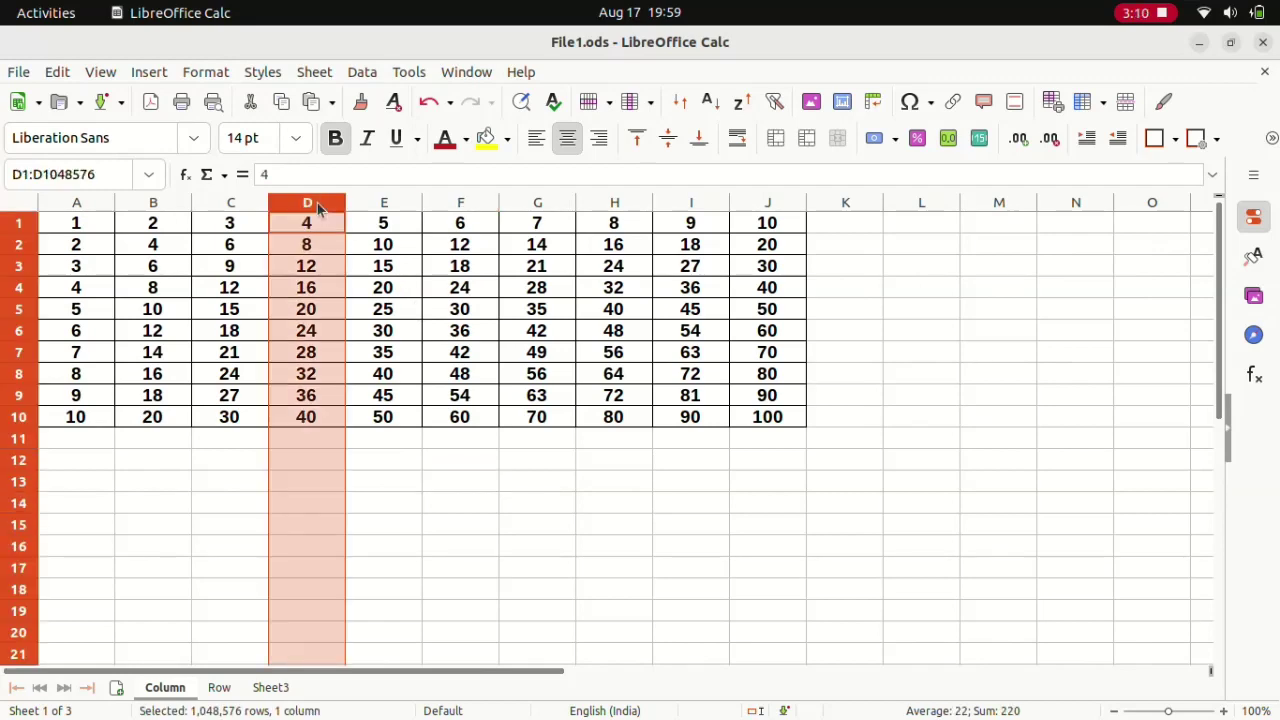
key("shift+F10")
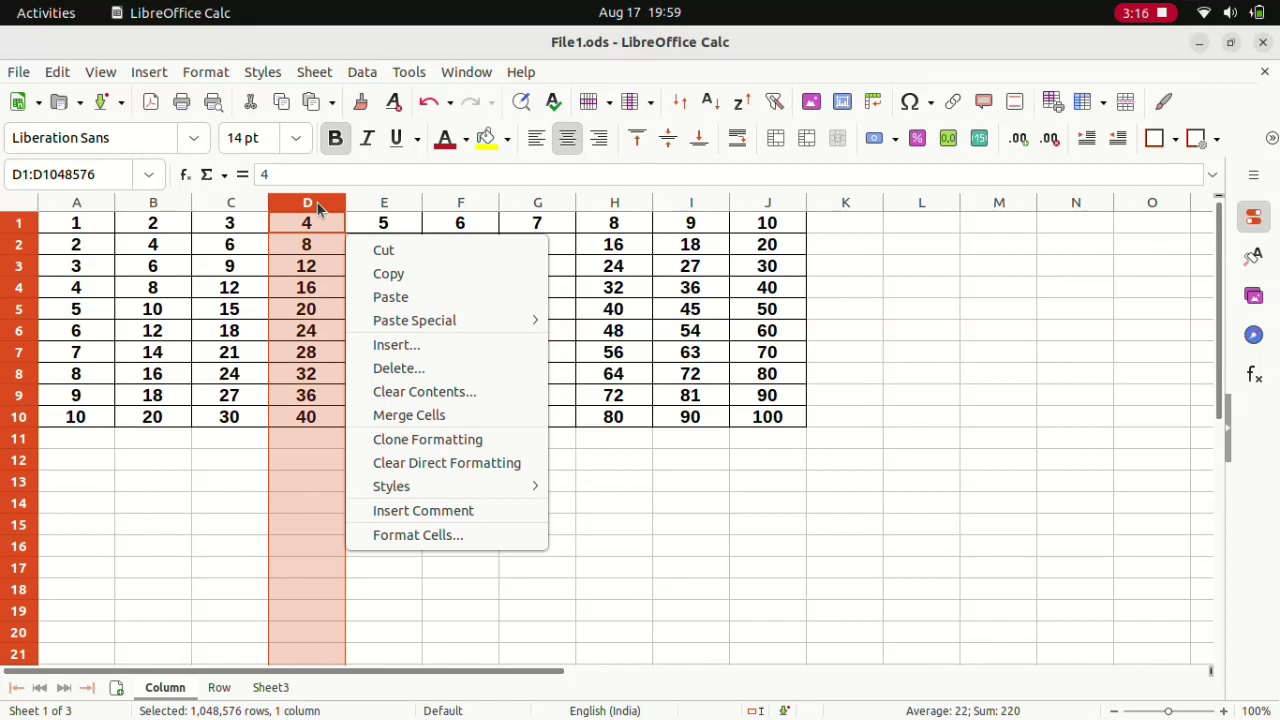
left_click(393, 370)
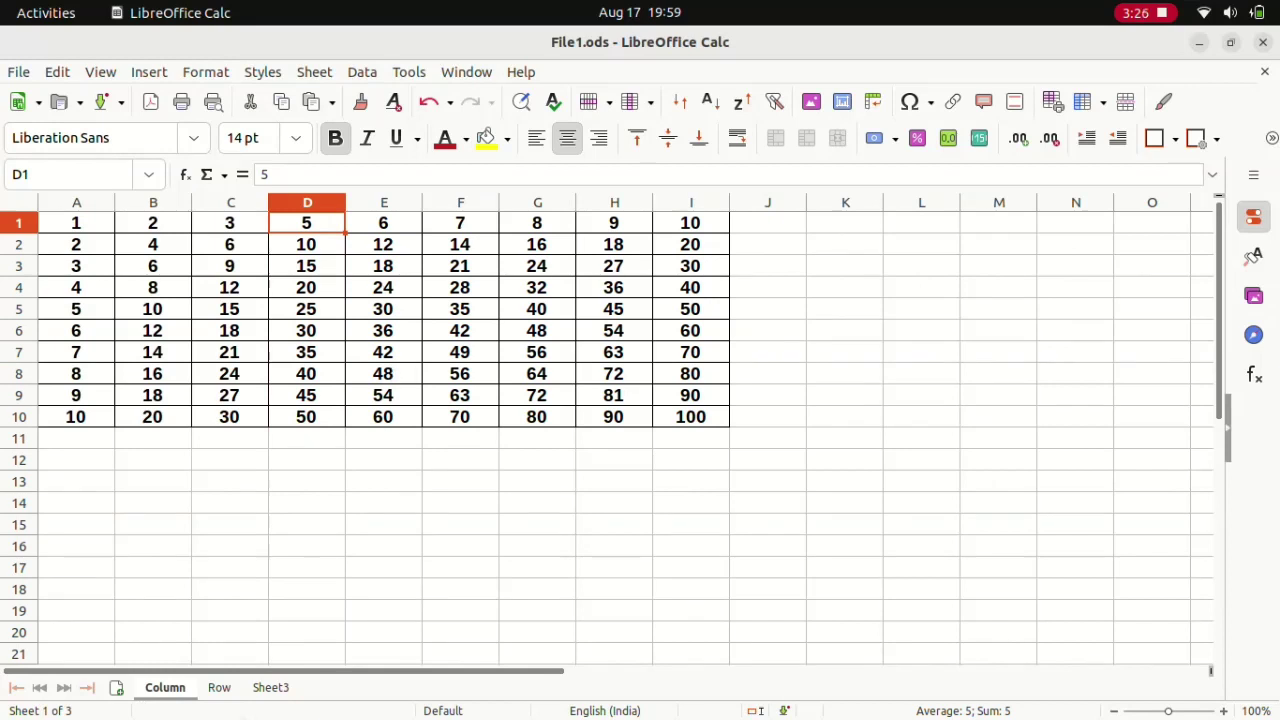
left_click(220, 687)
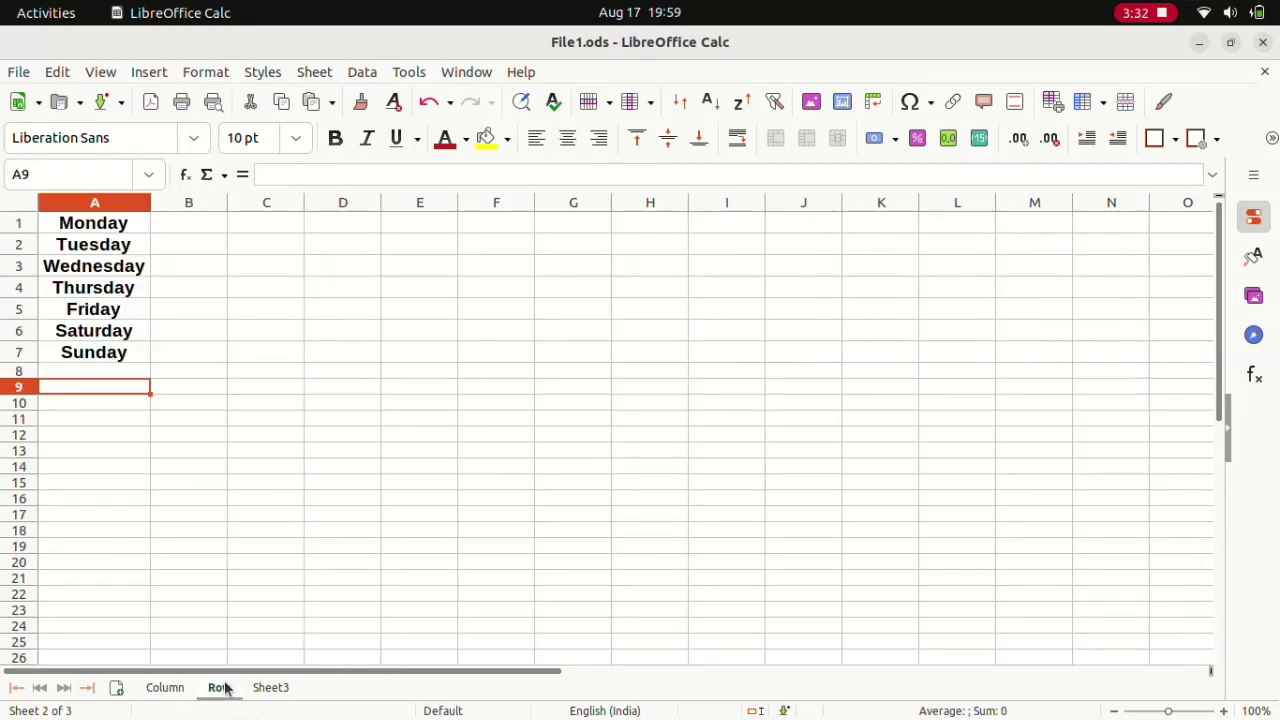
Delete row 6, which holds Saturday
left_click(20, 331)
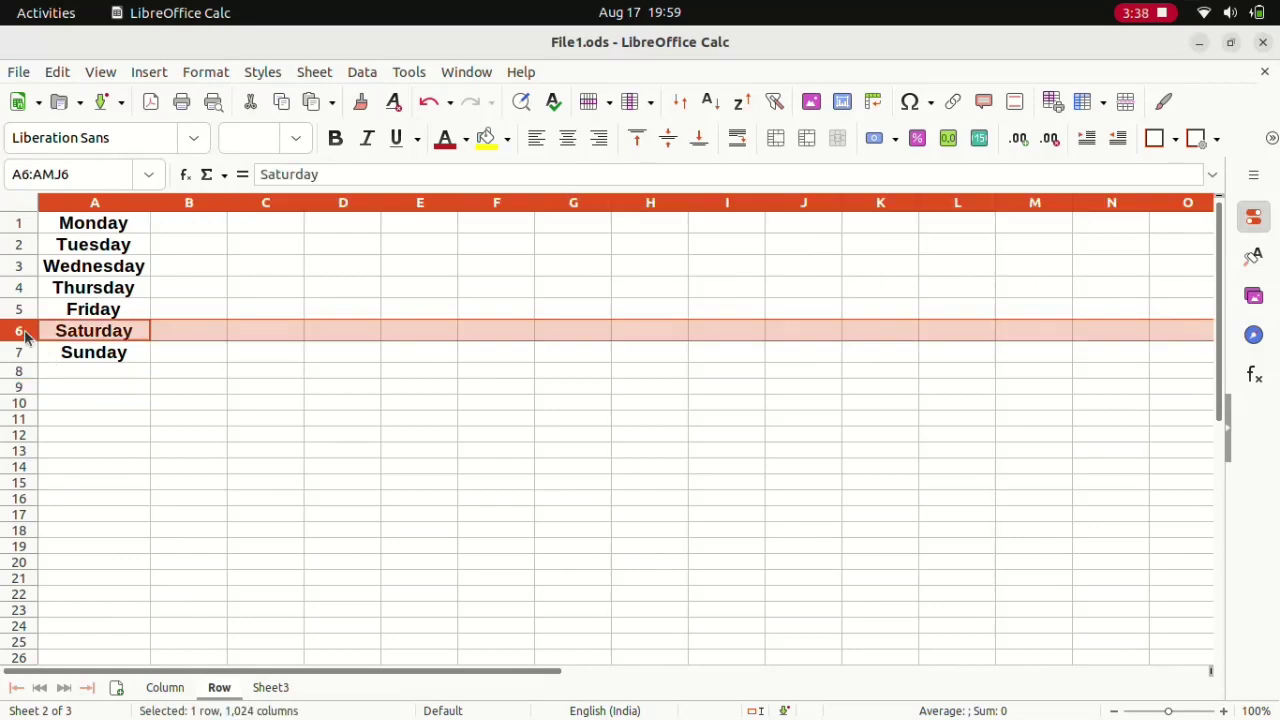
right_click(25, 336)
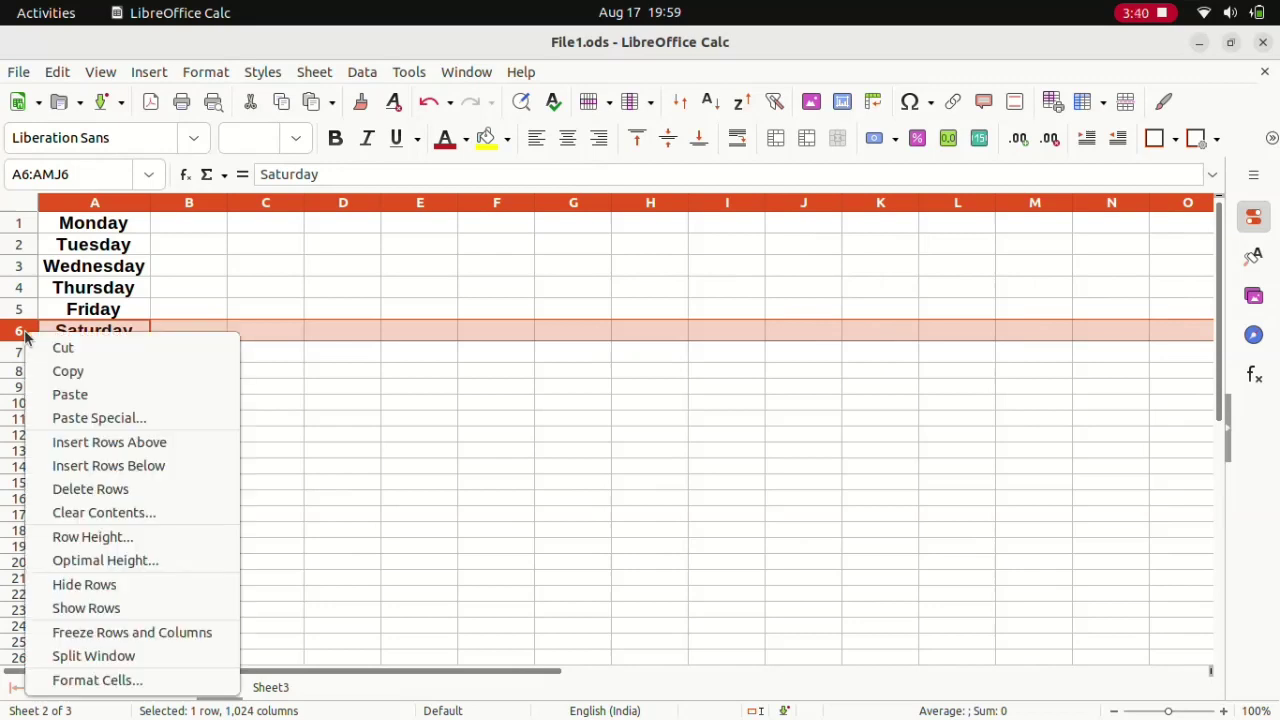
left_click(91, 495)
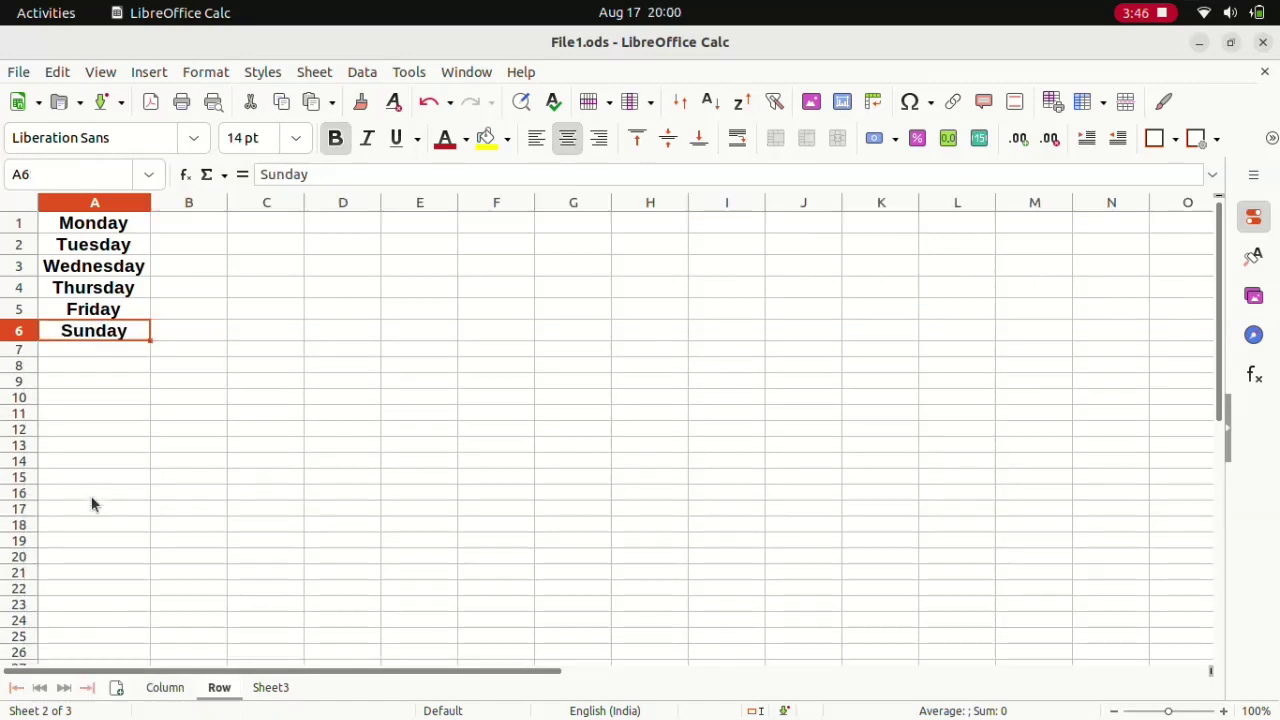